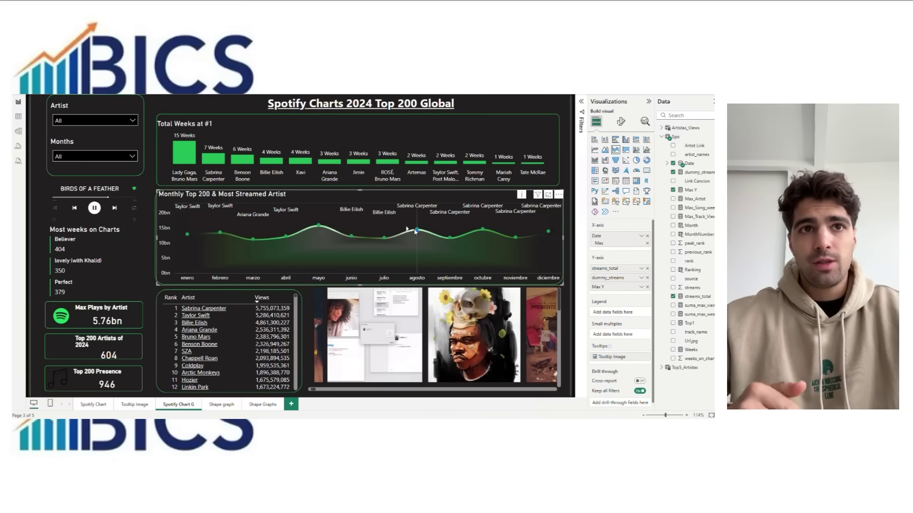
Step: Select the slide-covering green shape and bring up its gradient fill settings
mouse_move(415, 231)
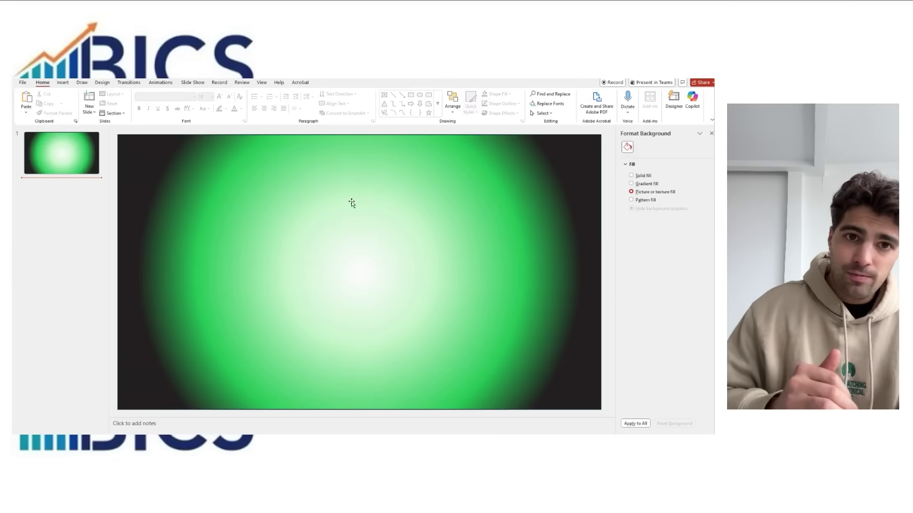
click(351, 202)
right_click(351, 201)
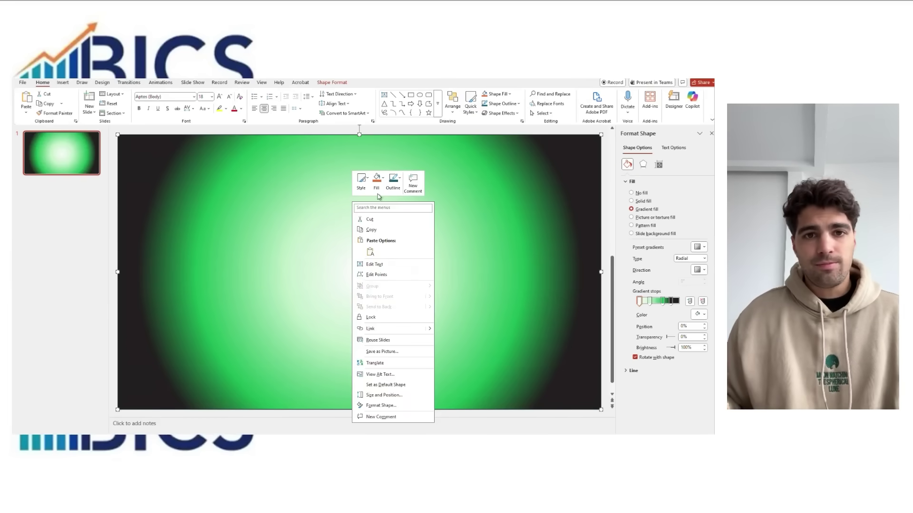
click(383, 180)
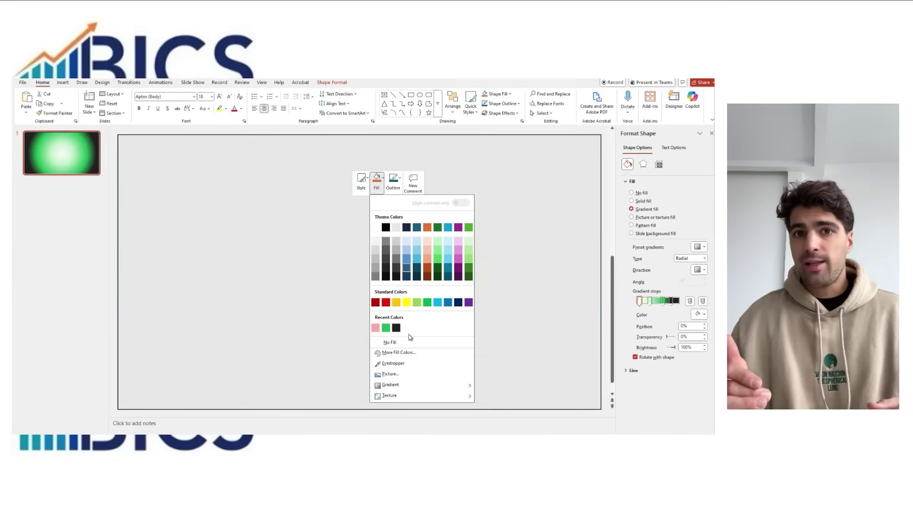
mouse_move(463, 387)
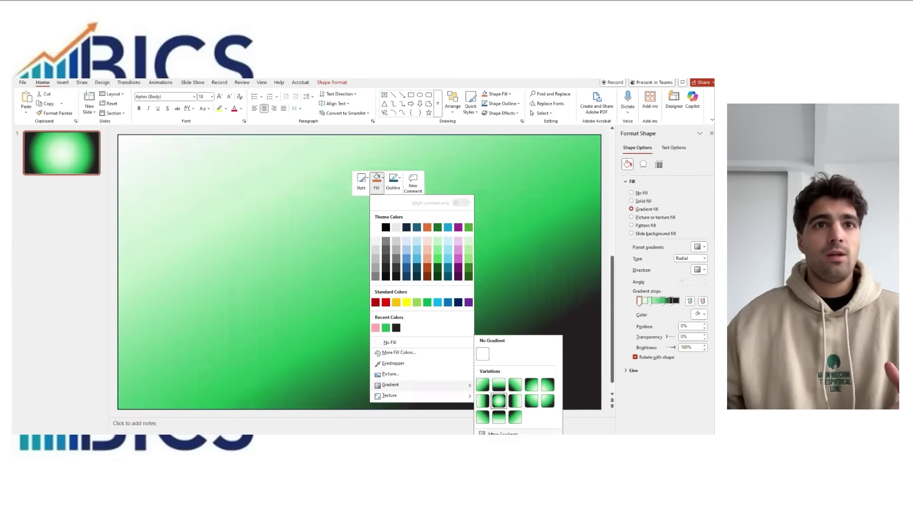
click(498, 401)
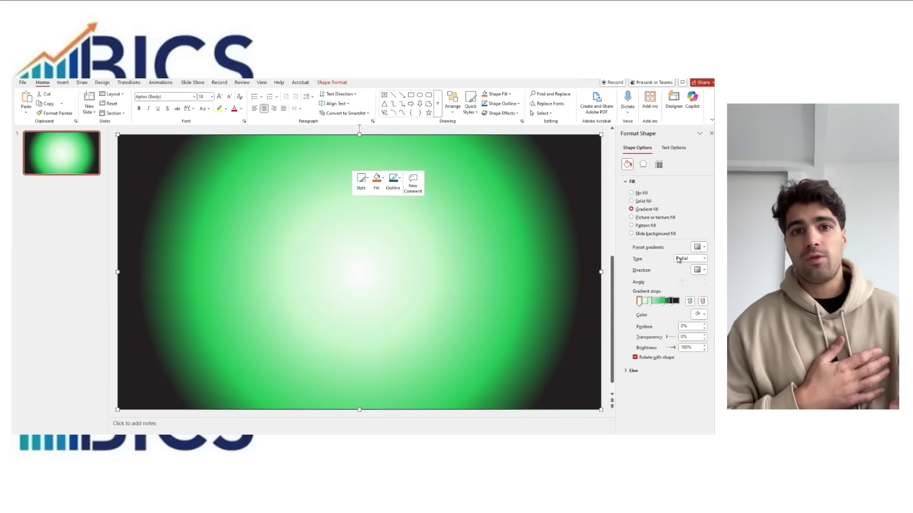
Step: Check the gradient is Radial, review its direction, and inspect a gradient stop
click(698, 260)
click(693, 273)
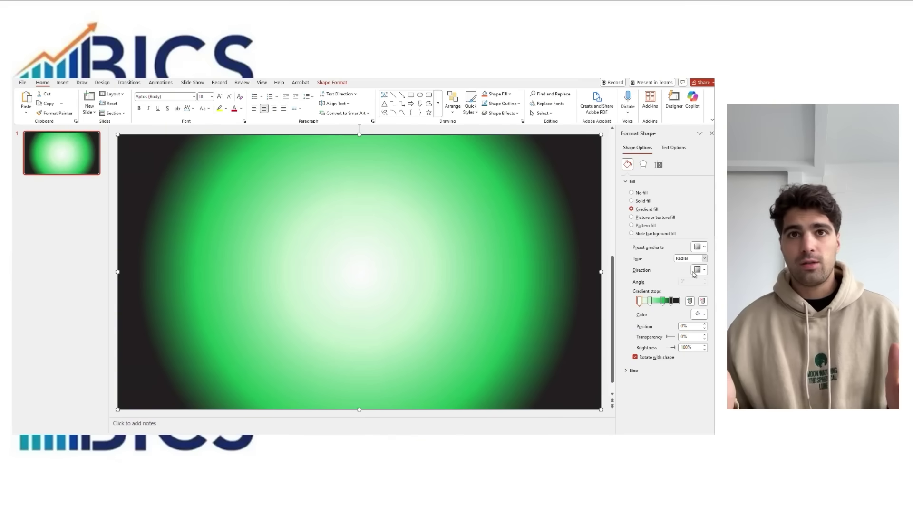
click(696, 270)
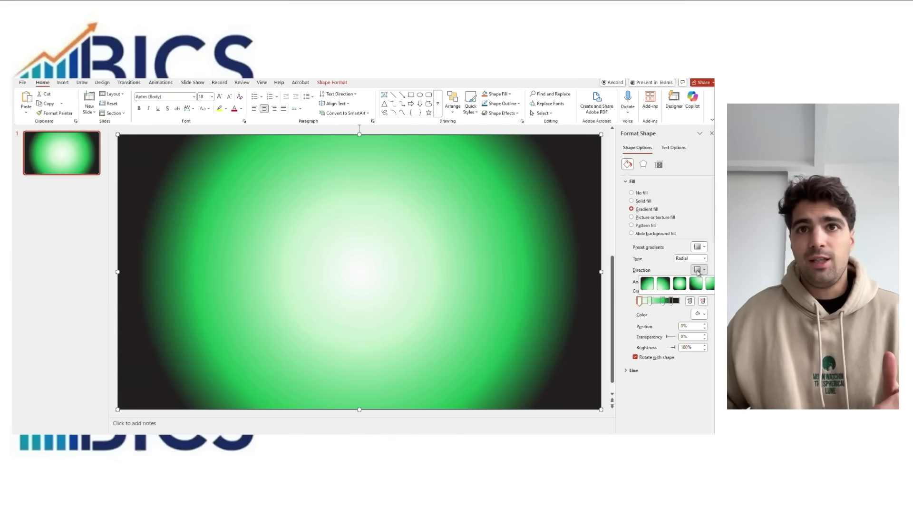
click(667, 267)
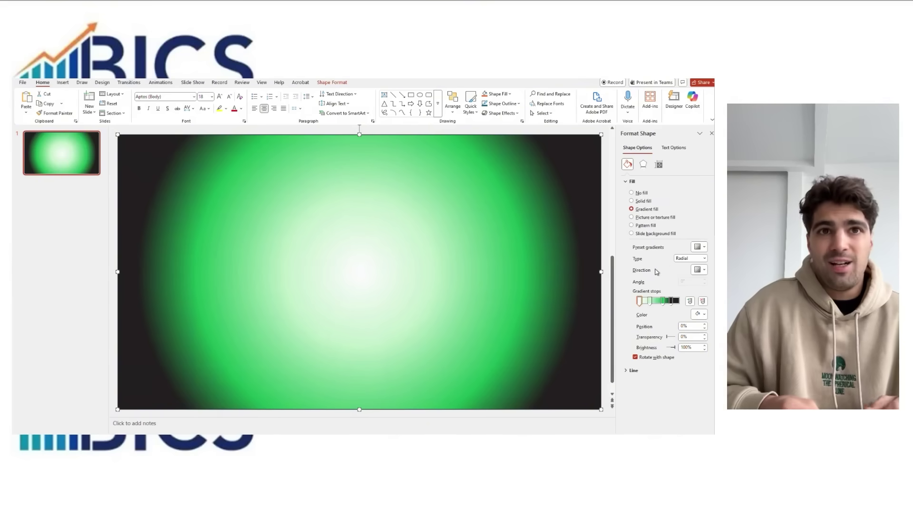
click(649, 302)
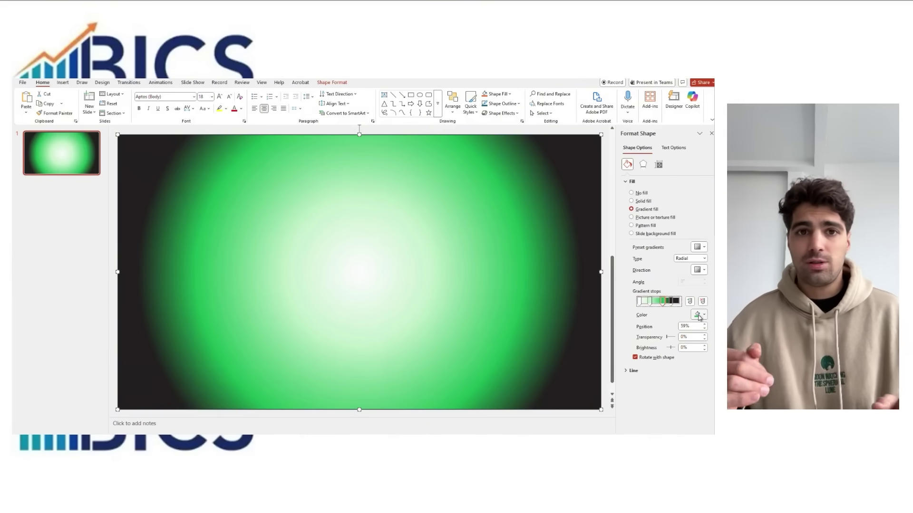
click(354, 208)
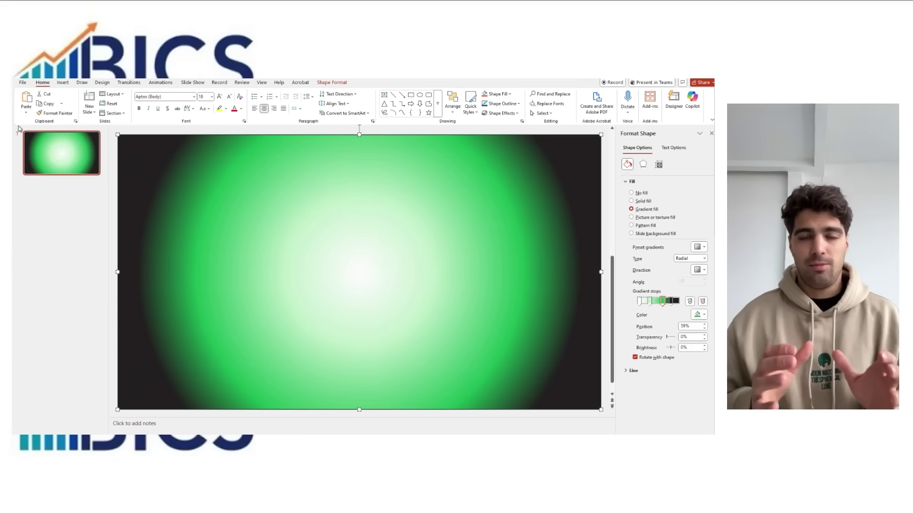
Step: Save a copy in Scalable Vector Graphics (*.svg) format as 'Green Shape background'
click(22, 82)
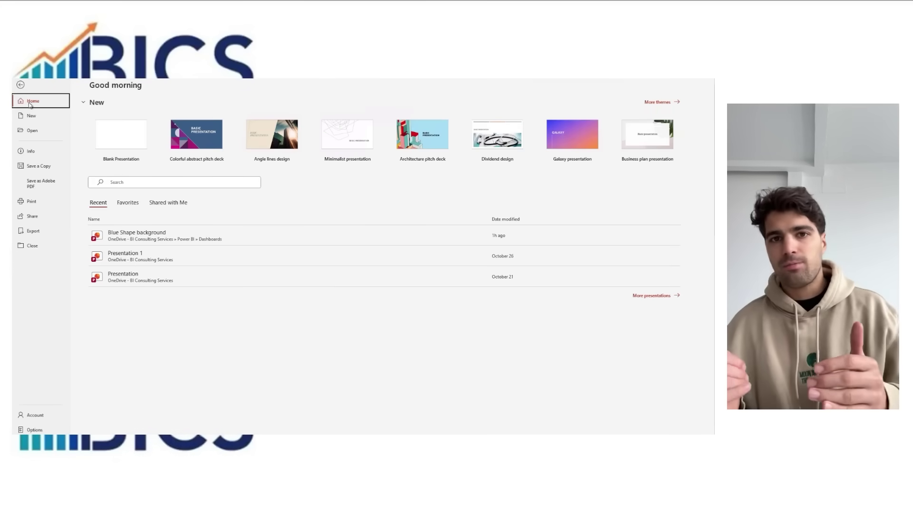
click(43, 167)
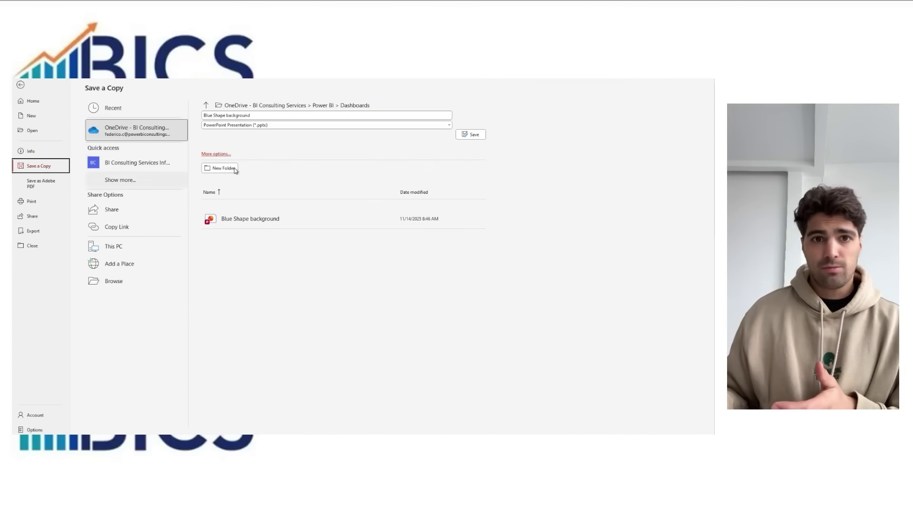
click(427, 125)
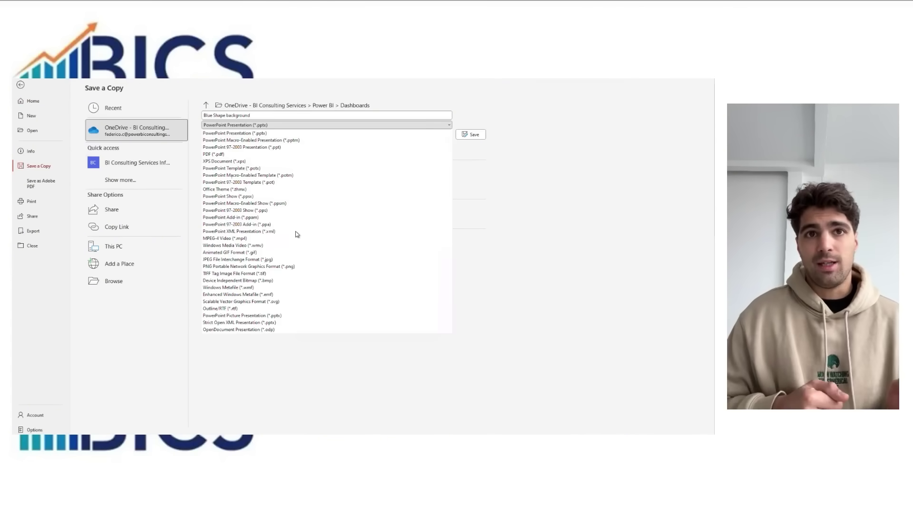
click(281, 302)
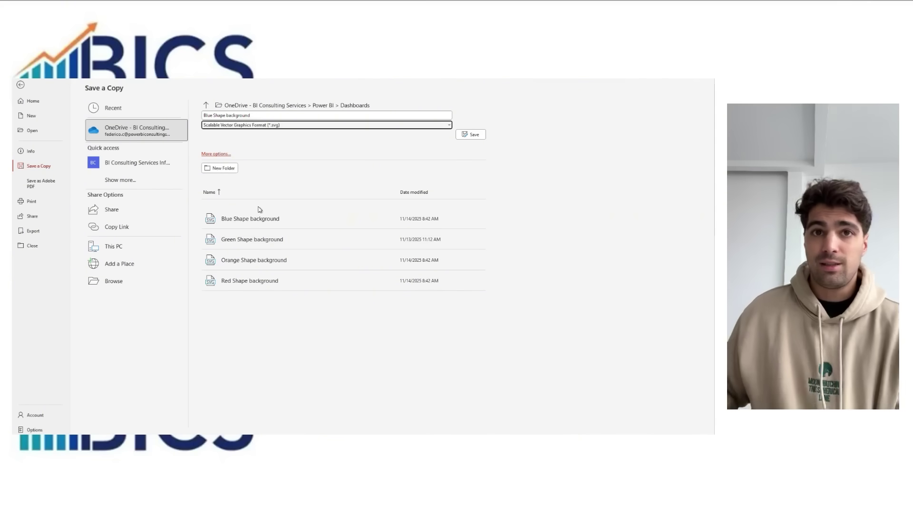
click(265, 239)
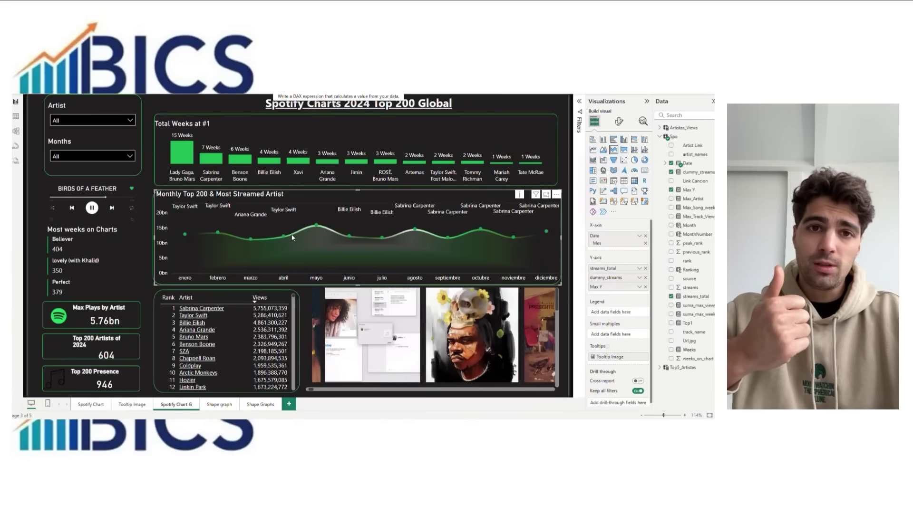
Step: Filter the dashboard to abril, then view the streams_total, dummy_streams and Max Y DAX formulas
click(284, 237)
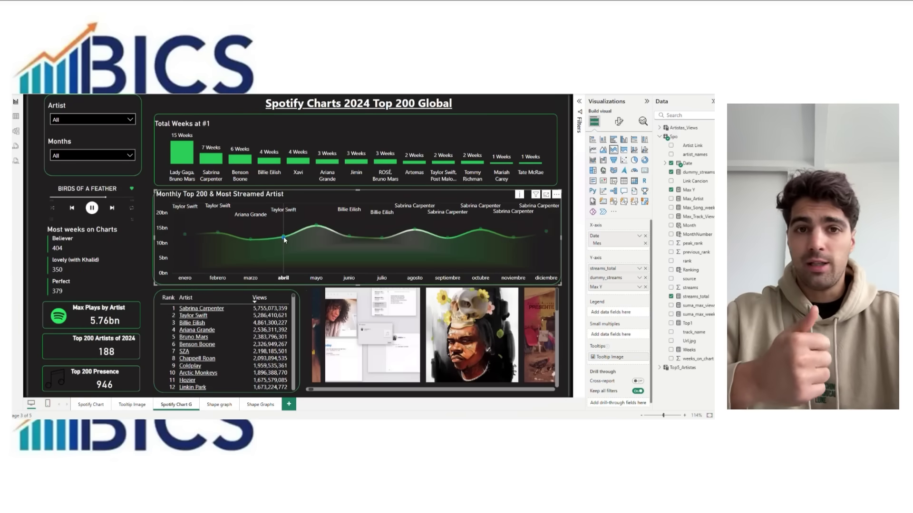
mouse_move(324, 243)
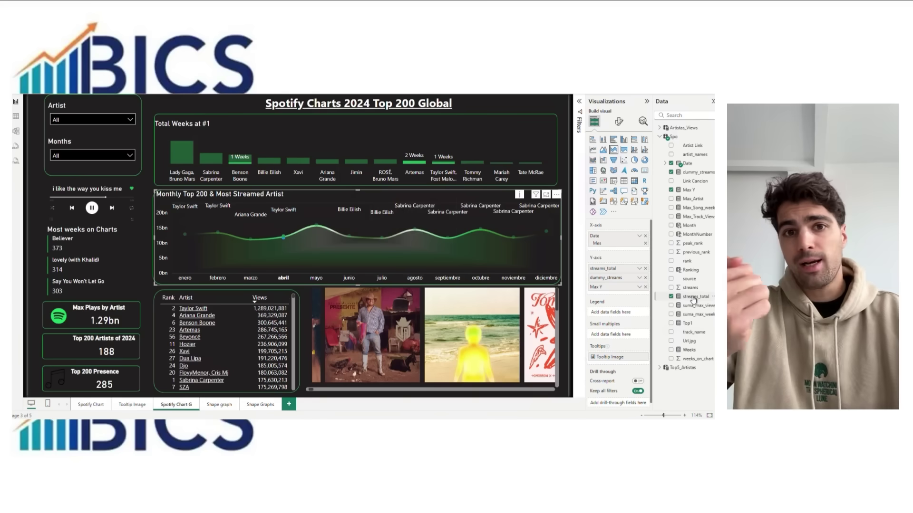
click(694, 297)
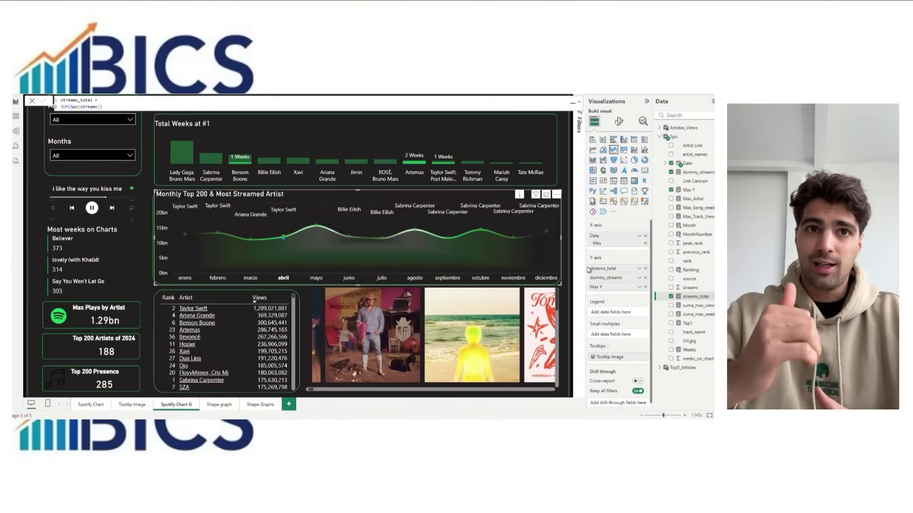
click(690, 175)
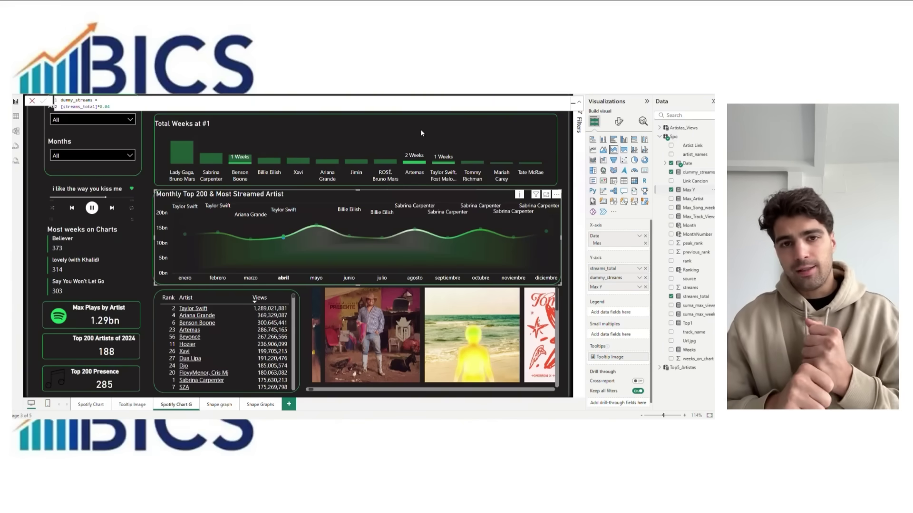
click(695, 190)
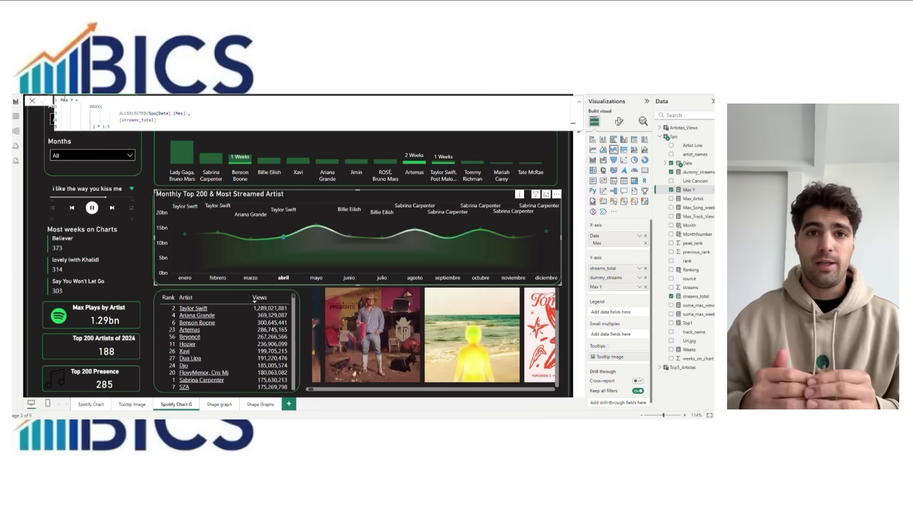
Step: On the Shape graph page, confirm the Monthly Top 200 chart's Y-axis Maximum uses the Max Y field
click(219, 405)
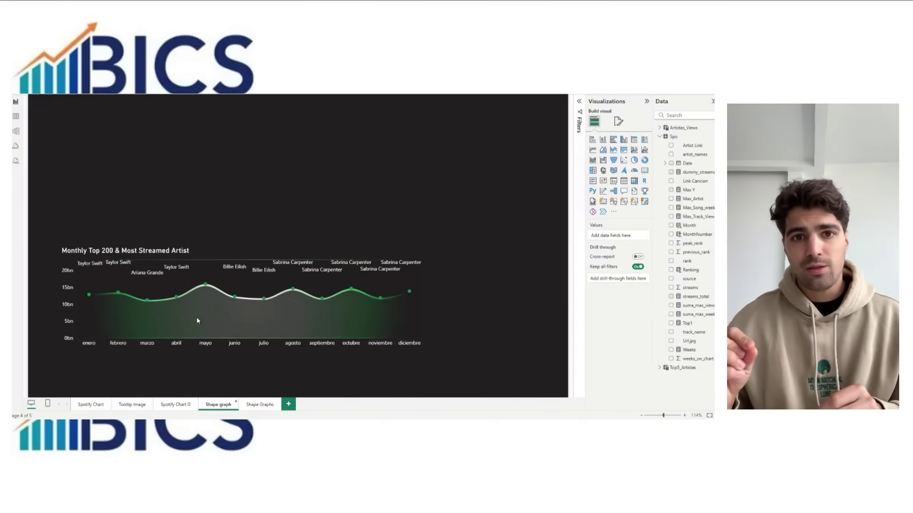
click(227, 265)
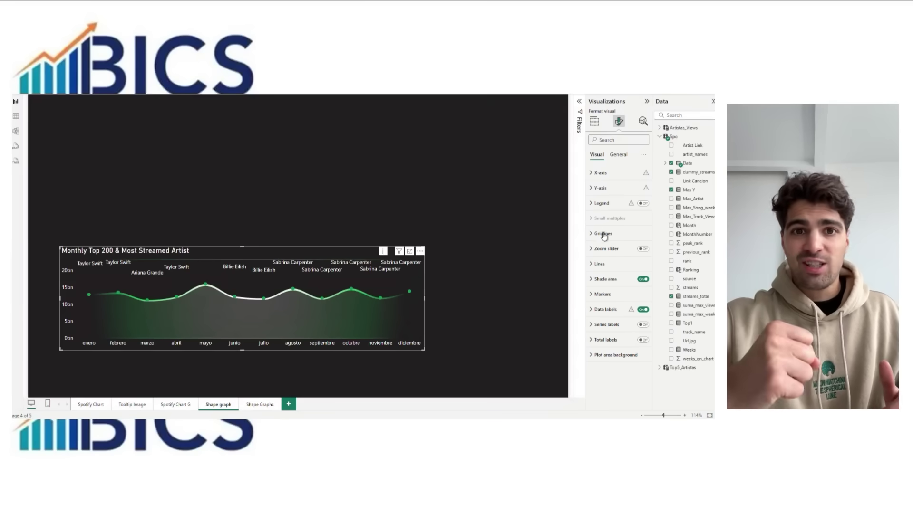
click(601, 188)
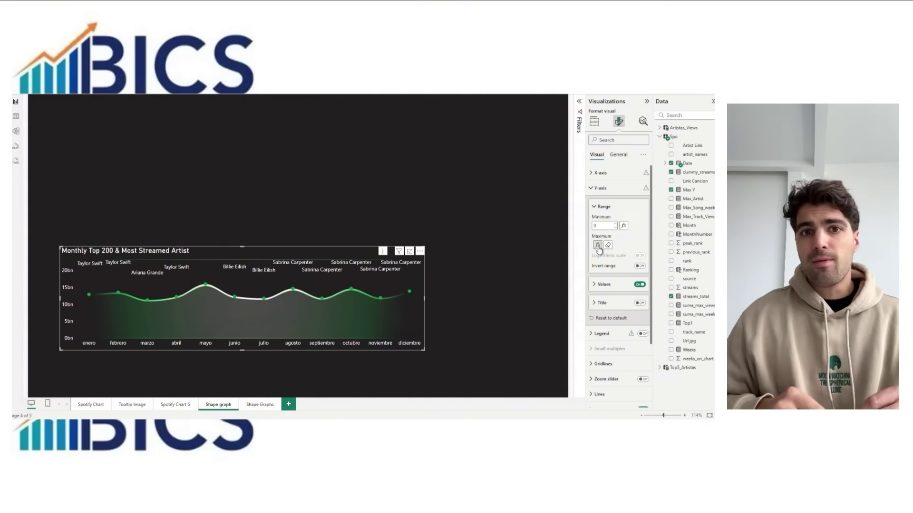
click(597, 245)
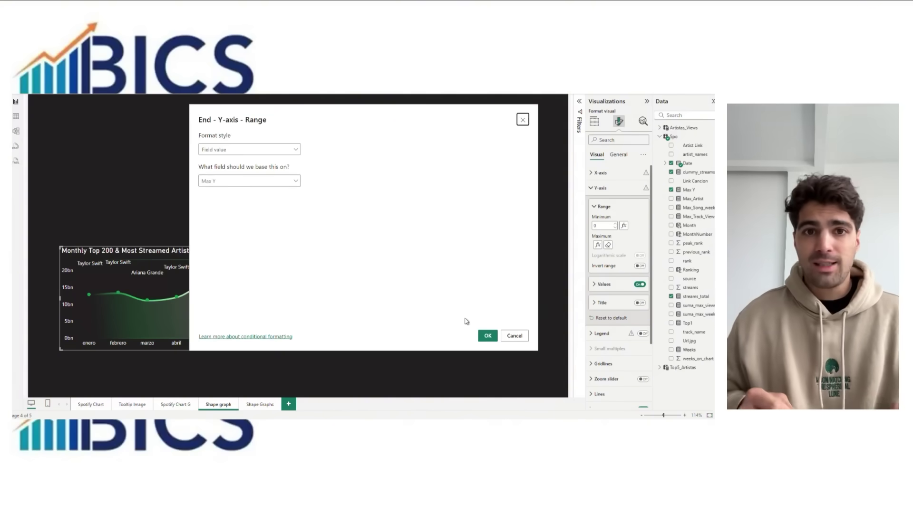
click(516, 338)
click(516, 336)
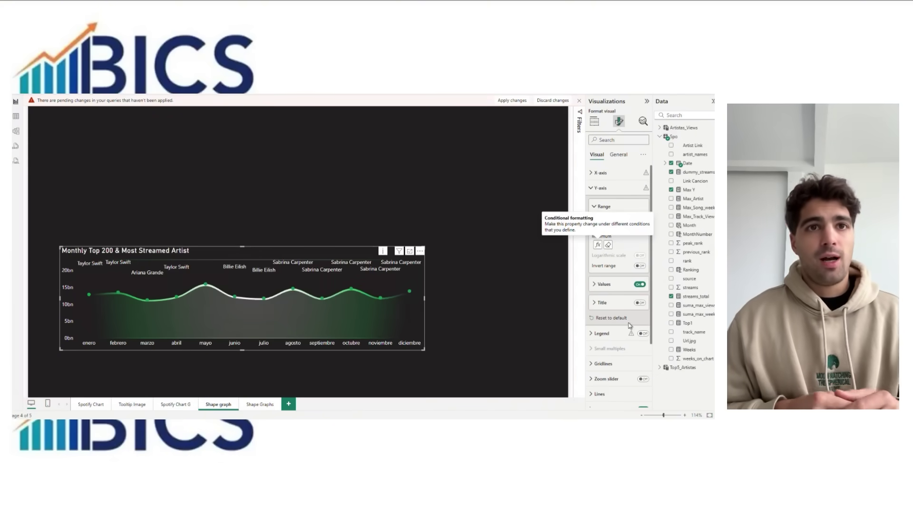
scroll(629, 328, down, 1)
click(617, 373)
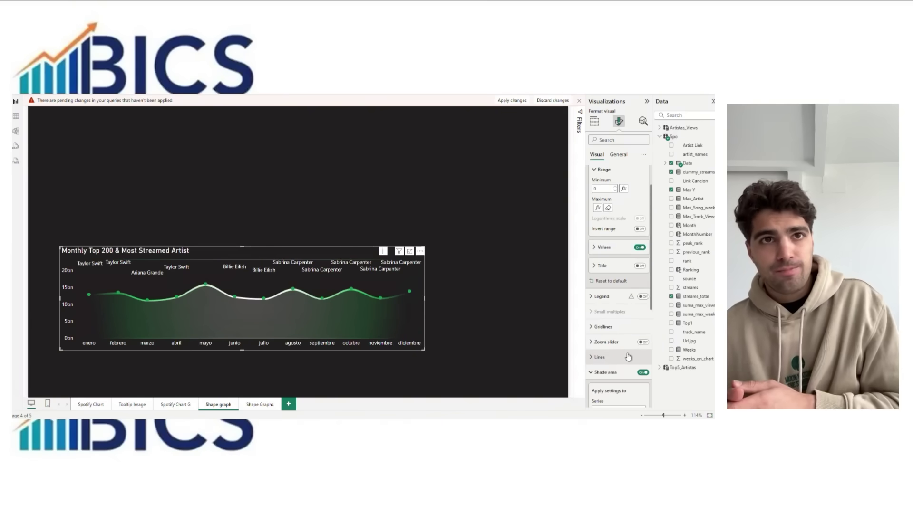
scroll(620, 319, down, 1)
scroll(620, 319, down, 2)
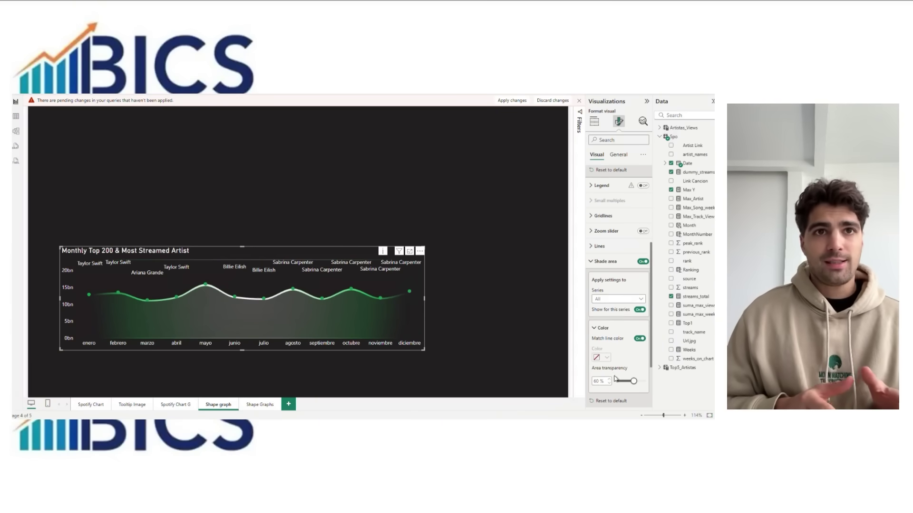
click(626, 300)
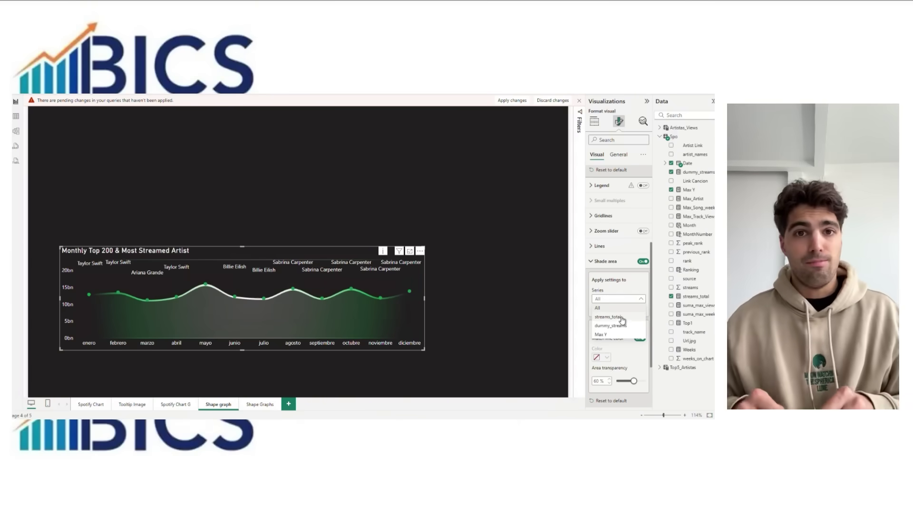
click(618, 317)
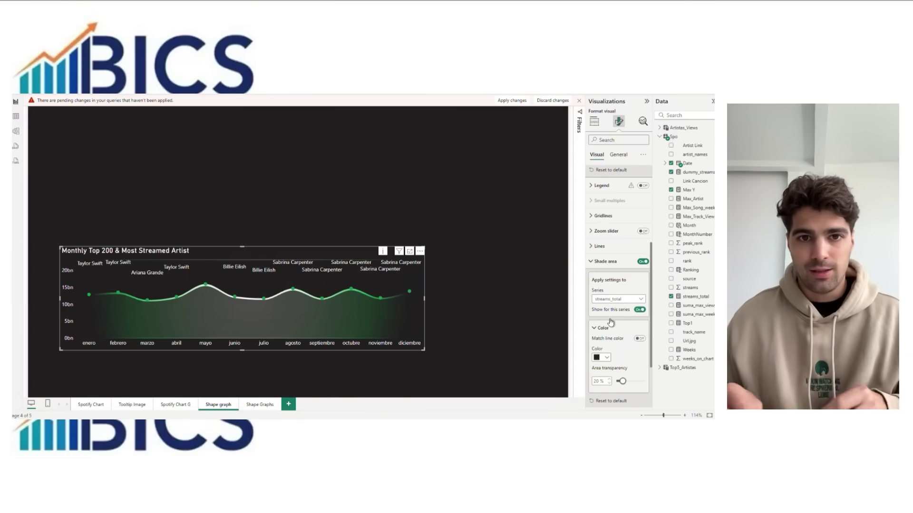
scroll(608, 326, down, 1)
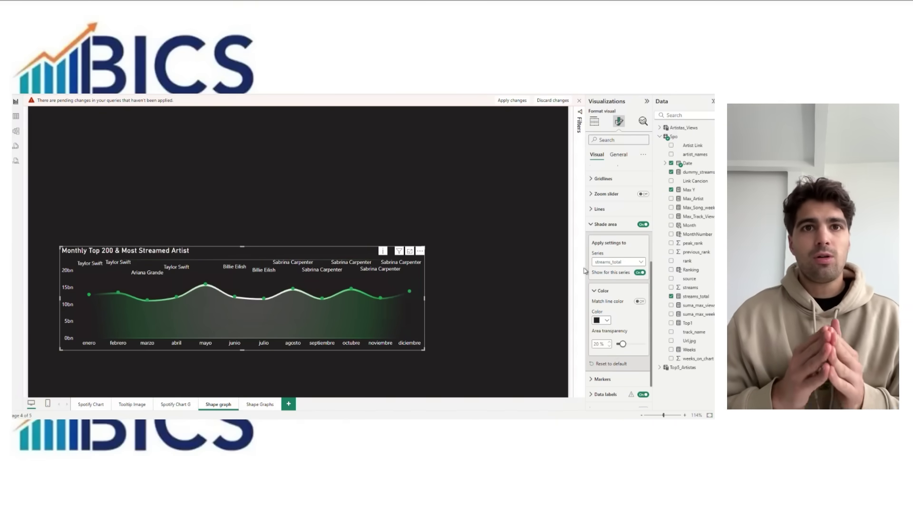
click(631, 263)
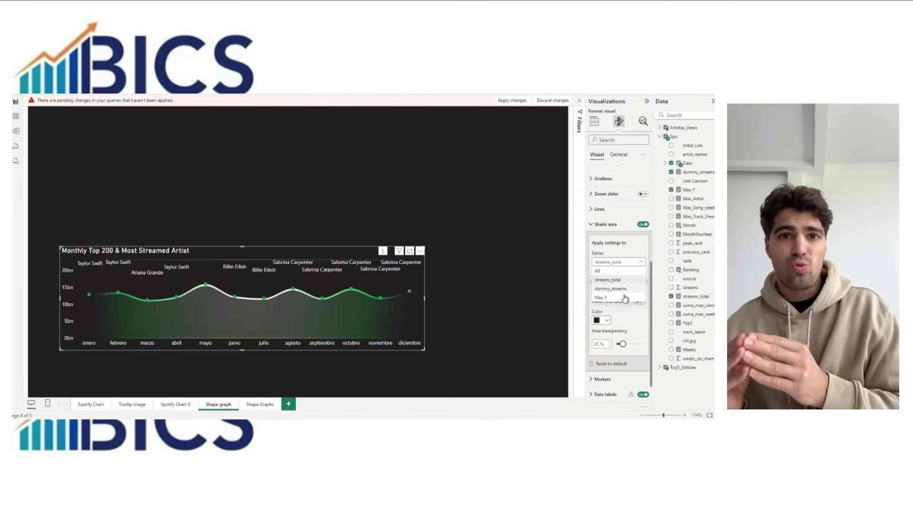
click(624, 298)
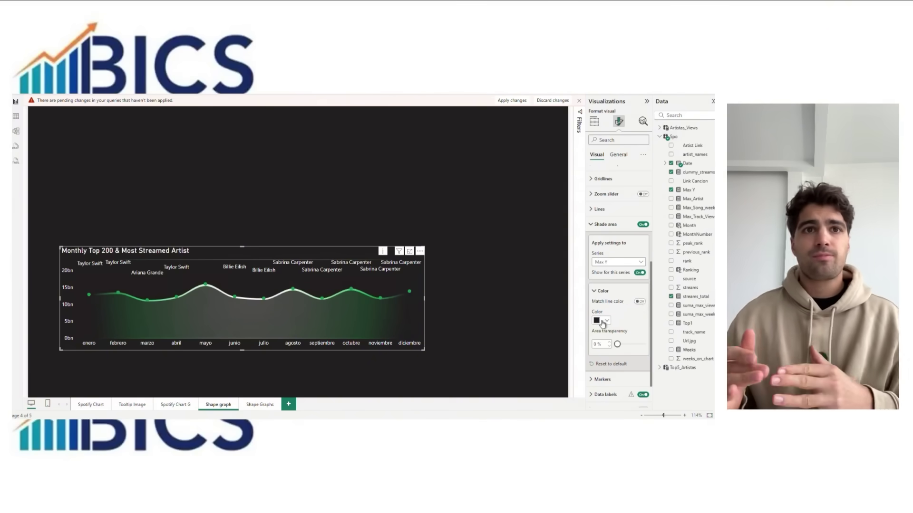
click(611, 263)
click(614, 291)
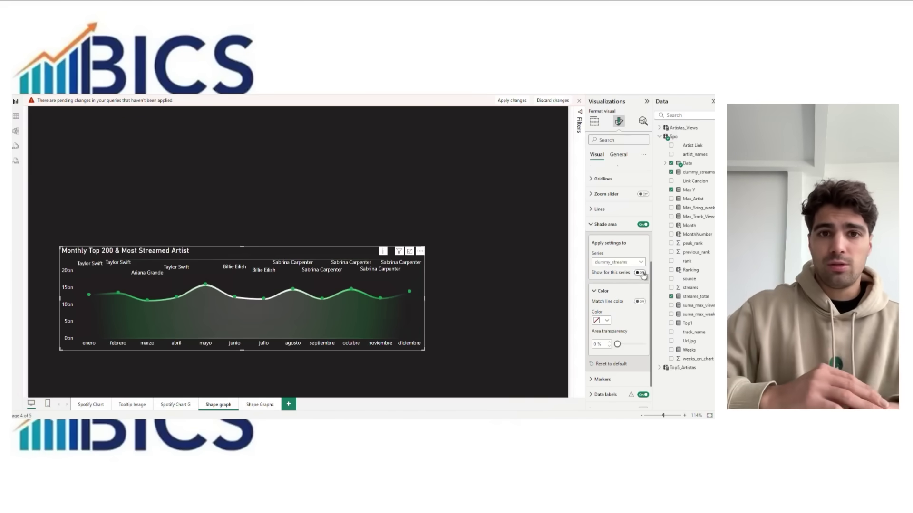
click(611, 225)
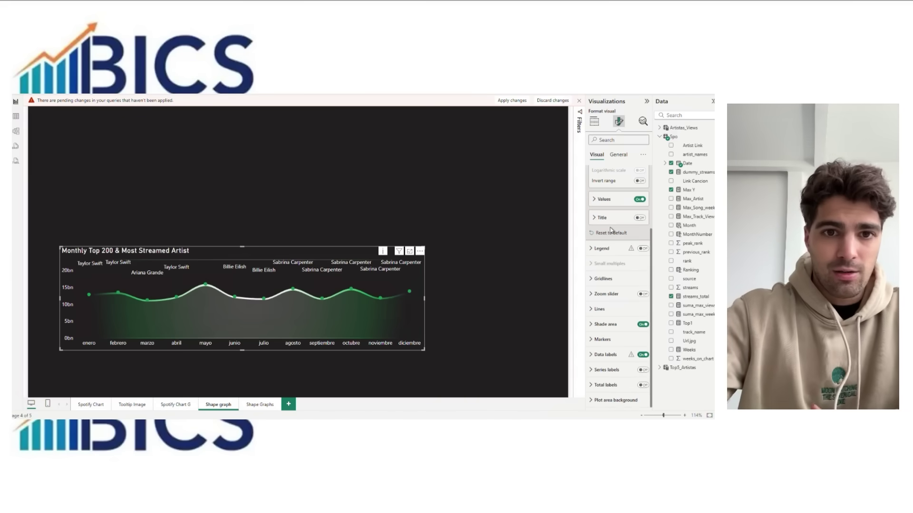
Step: Set the plot area background Image fit to Stretch, after briefly trying Fit
click(615, 400)
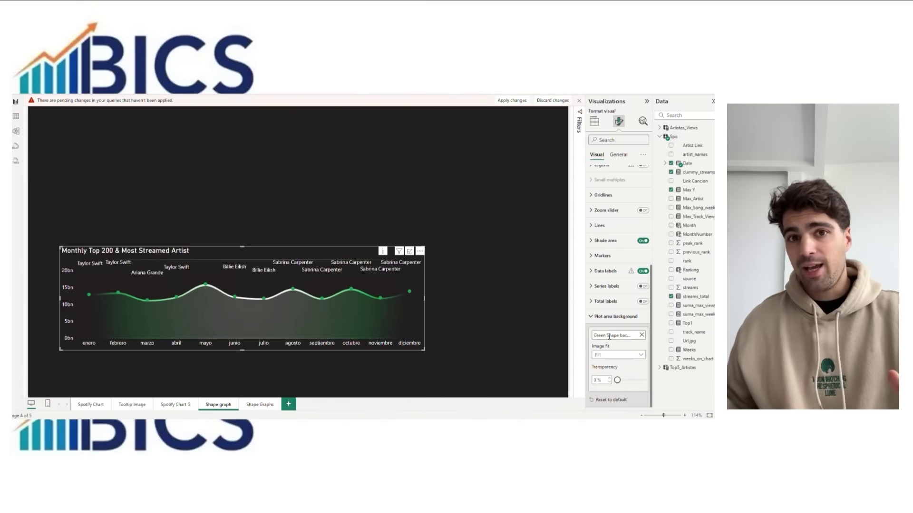
click(640, 358)
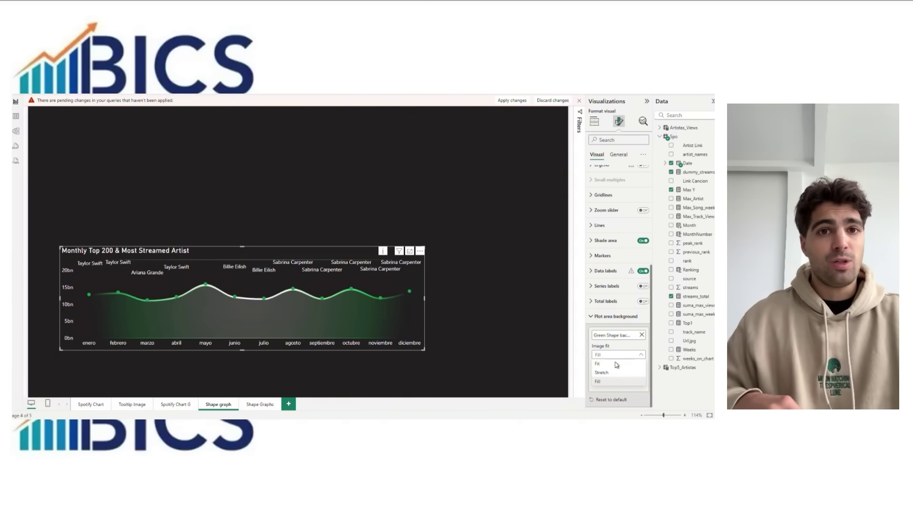
click(611, 378)
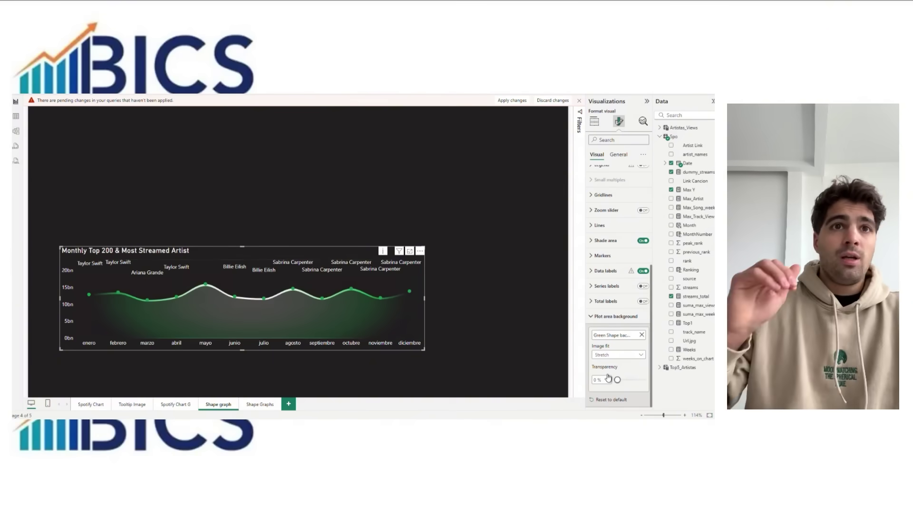
click(636, 357)
click(620, 364)
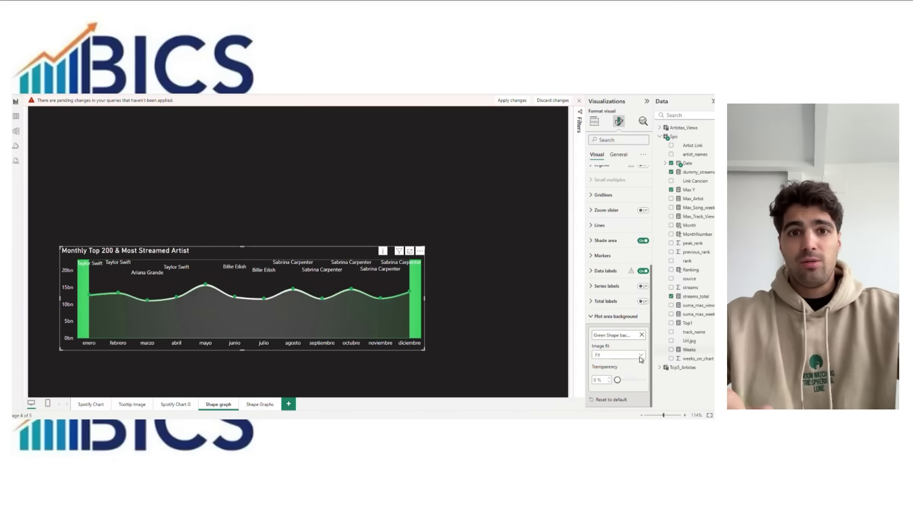
click(640, 357)
click(620, 374)
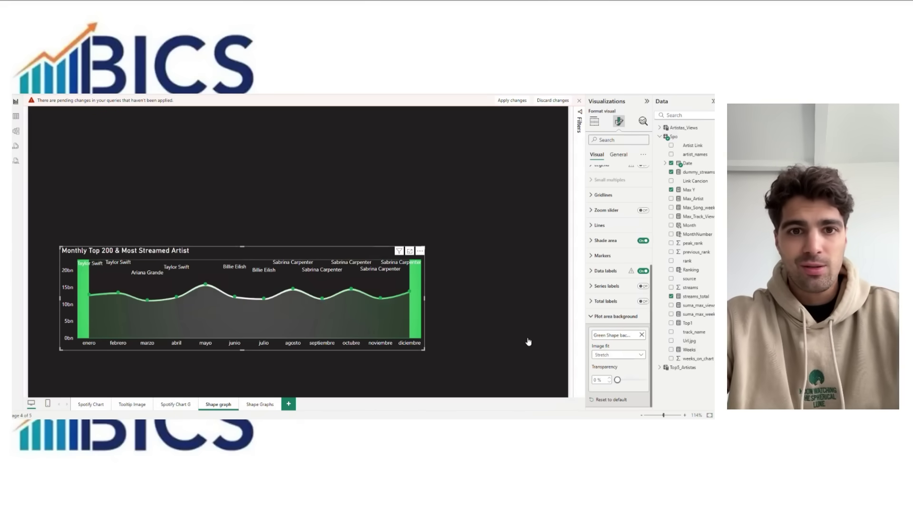
Step: Deselect the chart and switch to the Shape Graphs page with blue, orange, green and red charts
click(488, 315)
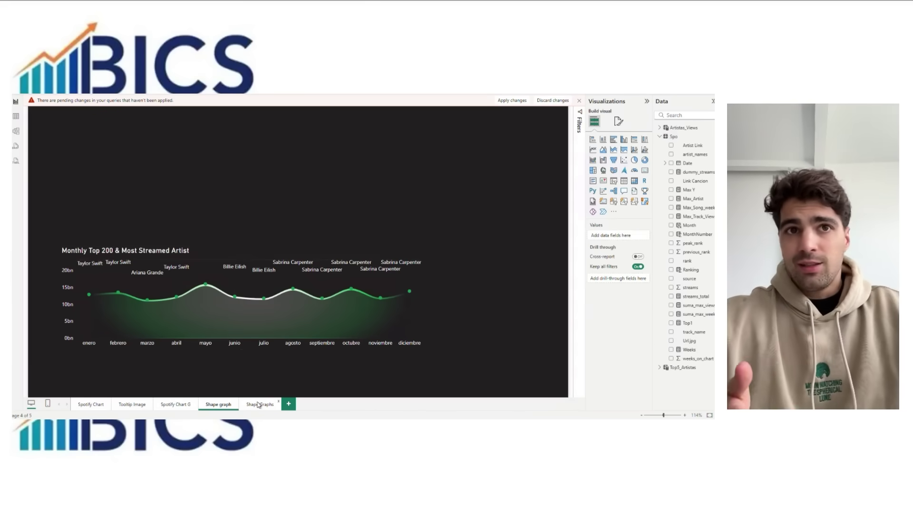
click(258, 404)
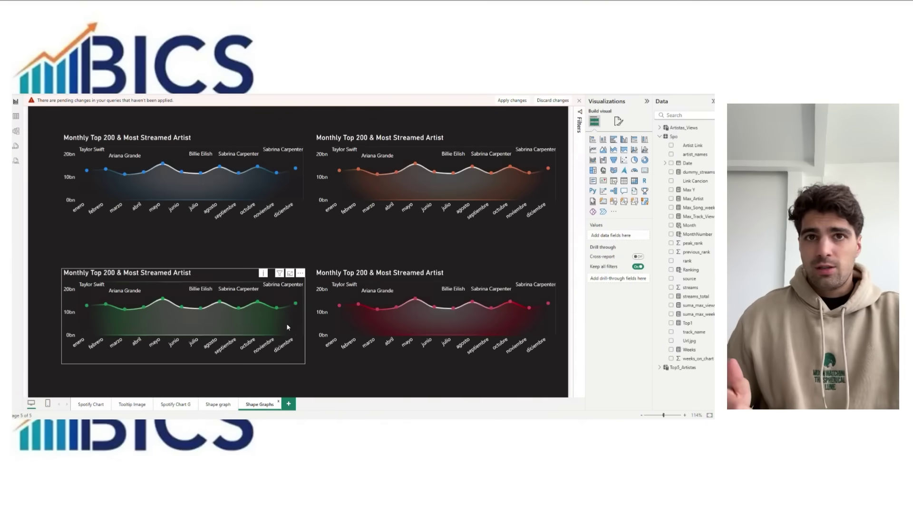